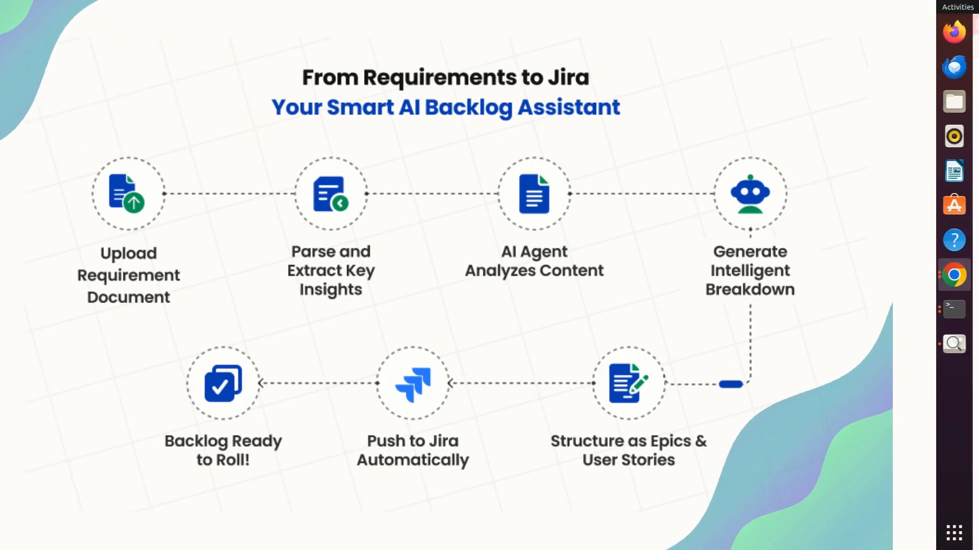
Fill the Project Key with SCRUM from autofill and attempt an early submit.
{"action": "left_click", "coordinate": [535, 177]}
{"action": "left_click", "coordinate": [484, 204]}
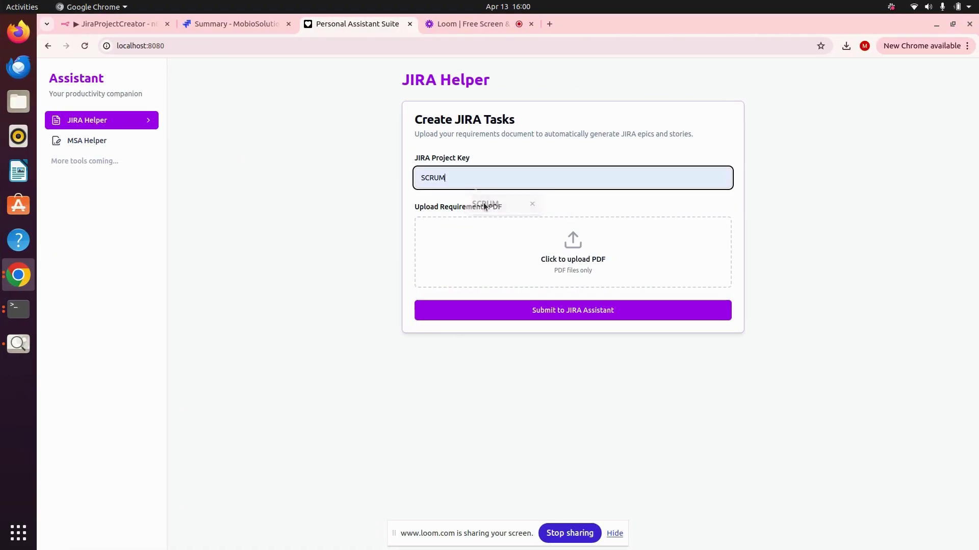
{"action": "left_click", "coordinate": [484, 310]}
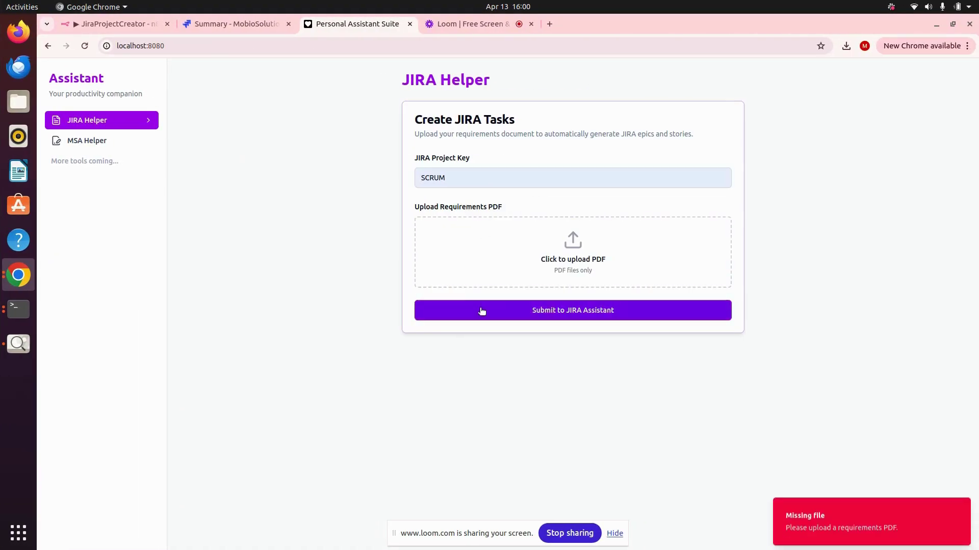
Attach AI-Recruiter-ScopeDoc.pdf as the requirements document.
{"action": "left_click", "coordinate": [521, 271]}
{"action": "left_click", "coordinate": [337, 110]}
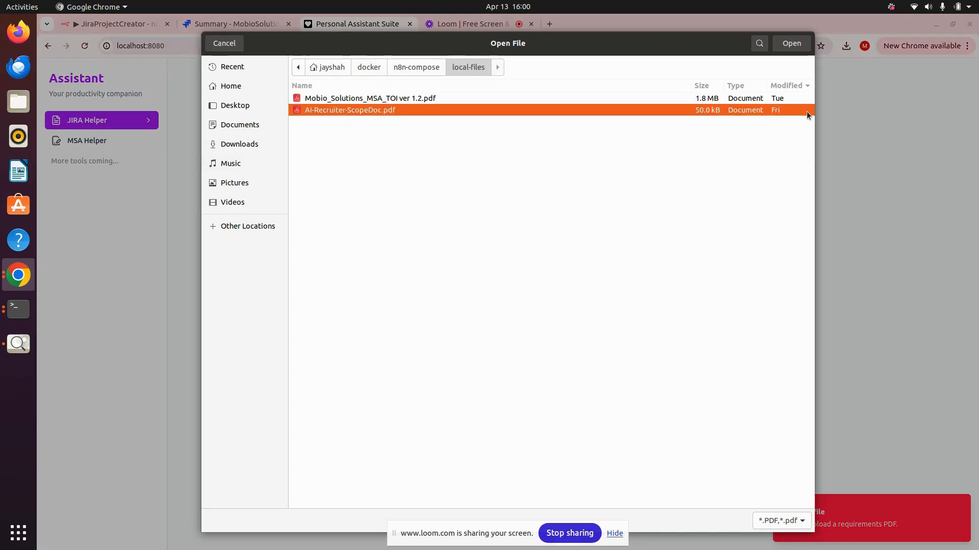
{"action": "left_click", "coordinate": [789, 44]}
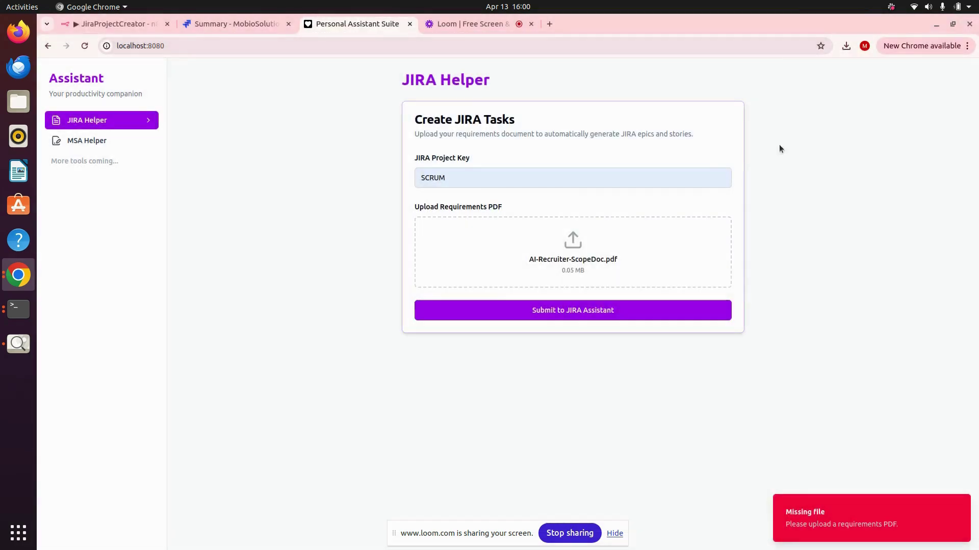
Start the n8n JiraProjectCreator workflow listening for its trigger via Test workflow.
{"action": "left_click", "coordinate": [123, 24]}
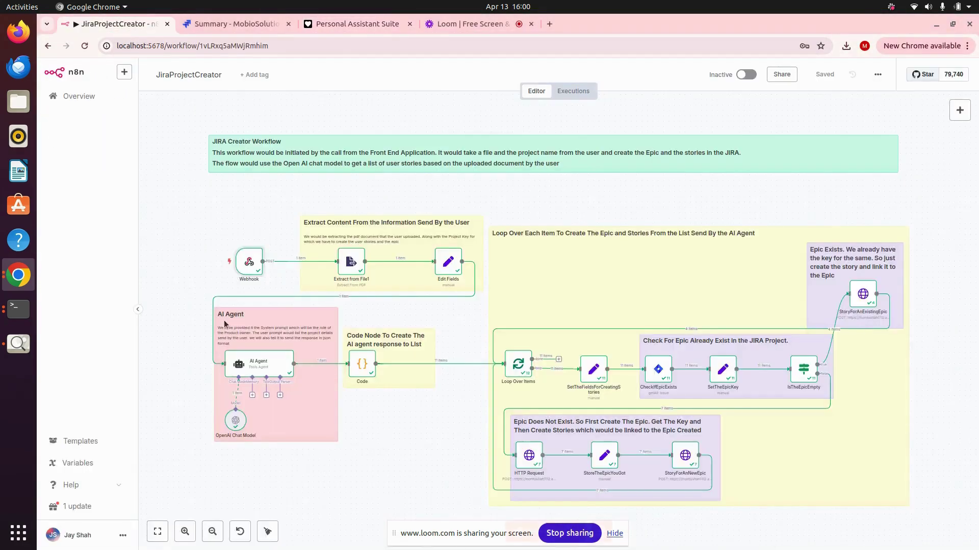
{"action": "left_click", "coordinate": [614, 533]}
{"action": "left_click", "coordinate": [565, 533]}
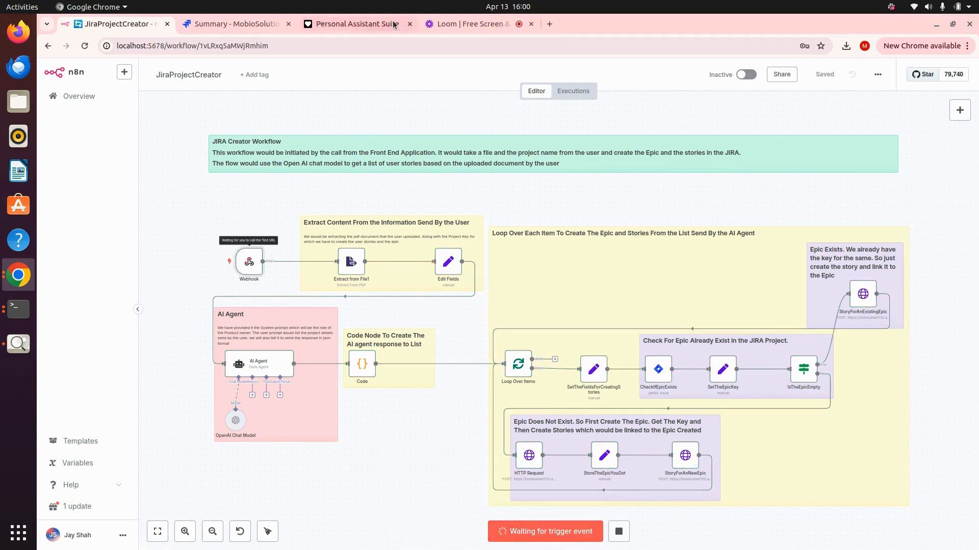
Submit the form to the JIRA Assistant and bring up the MobioSolutions Jira summary.
{"action": "left_click", "coordinate": [229, 24]}
{"action": "left_click", "coordinate": [348, 24]}
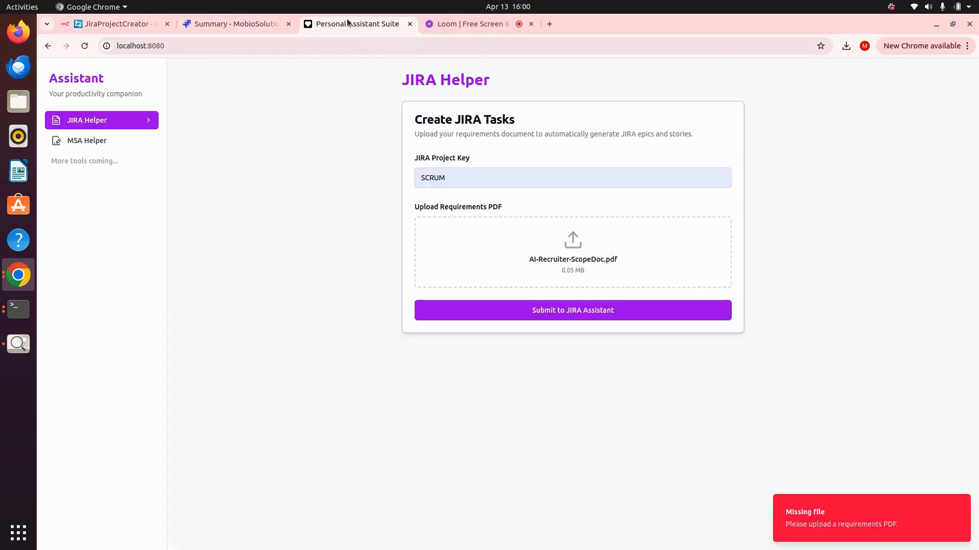
{"action": "left_click", "coordinate": [542, 311]}
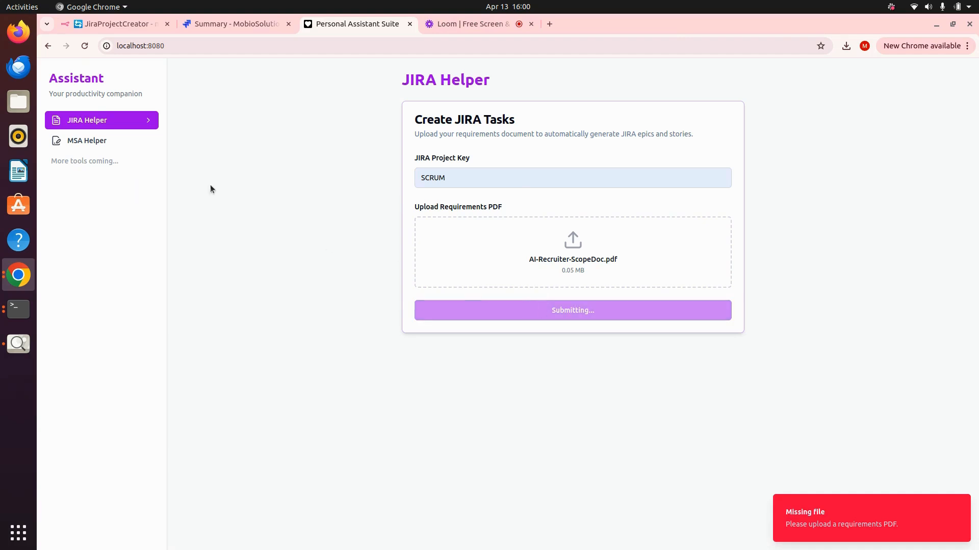
{"action": "left_click", "coordinate": [213, 29]}
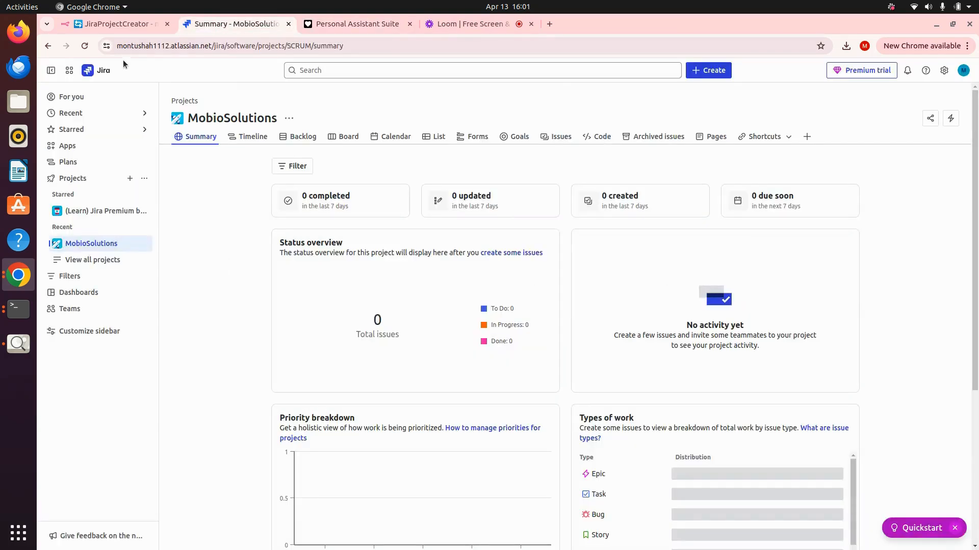
Reload the MobioSolutions summary to show the 11 created issues and five SCRUM epics.
{"action": "left_click", "coordinate": [85, 46]}
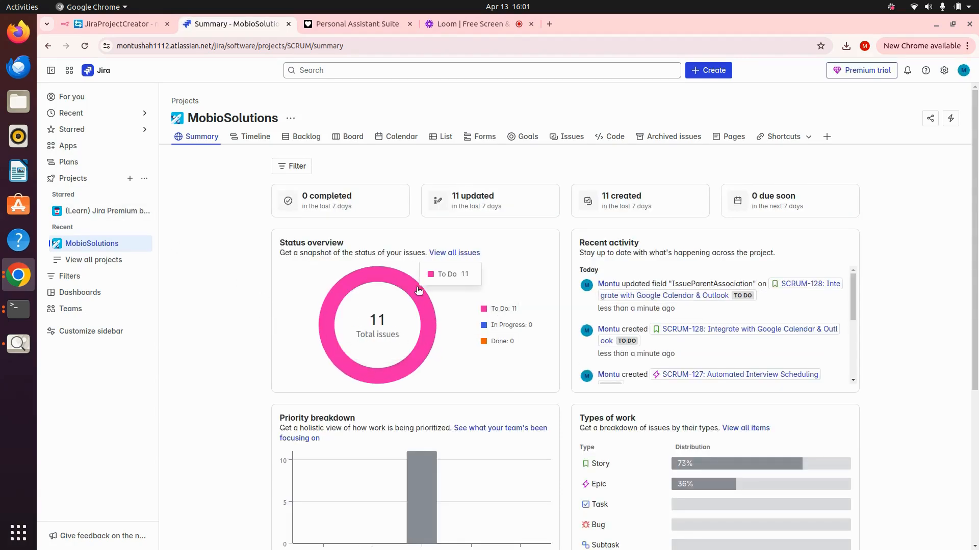
{"action": "left_click", "coordinate": [565, 138]}
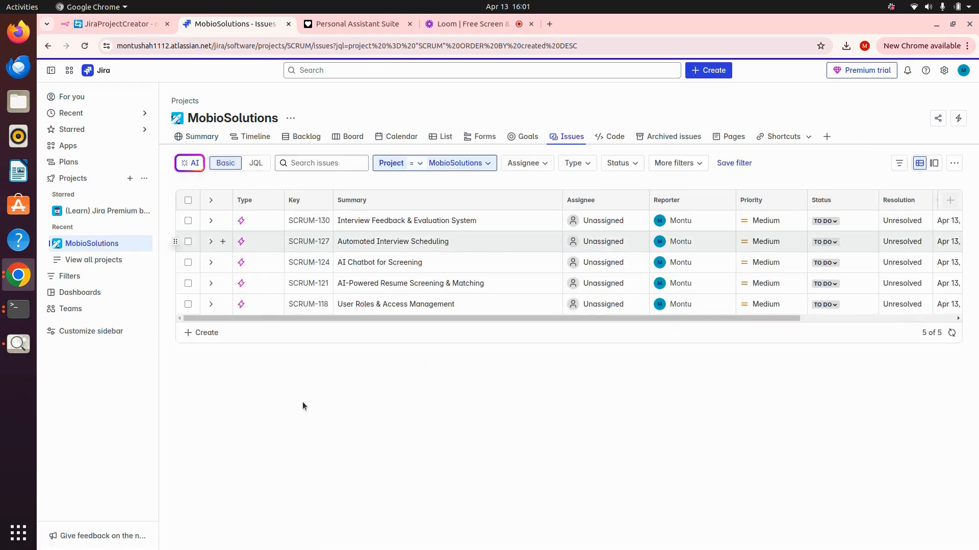
{"action": "left_click", "coordinate": [577, 163]}
{"action": "left_click", "coordinate": [568, 278]}
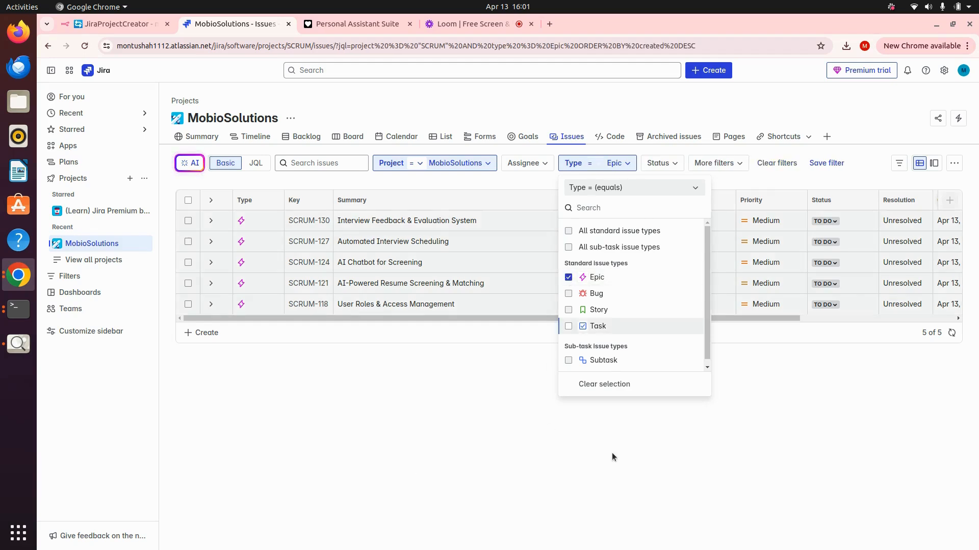
{"action": "left_click", "coordinate": [611, 457]}
{"action": "left_click", "coordinate": [390, 222]}
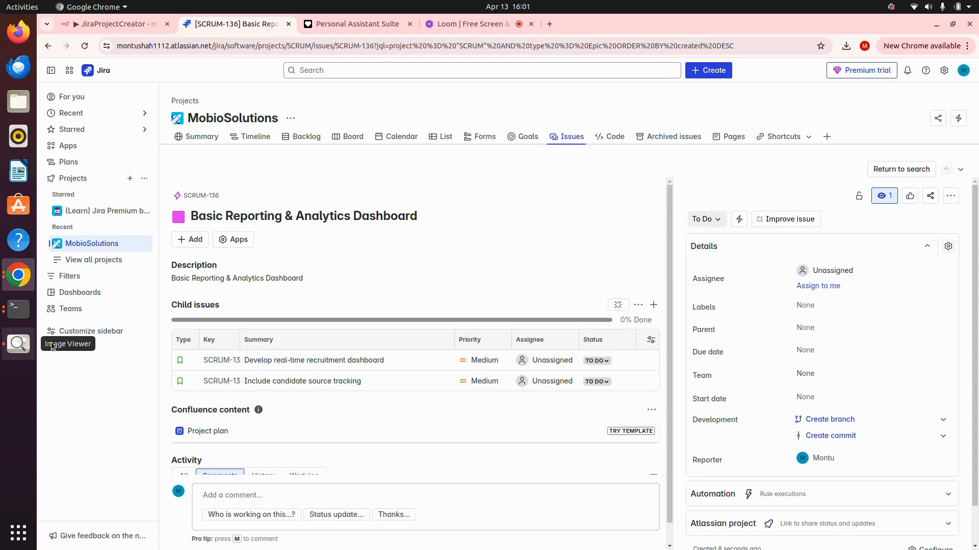
{"action": "left_click", "coordinate": [198, 136]}
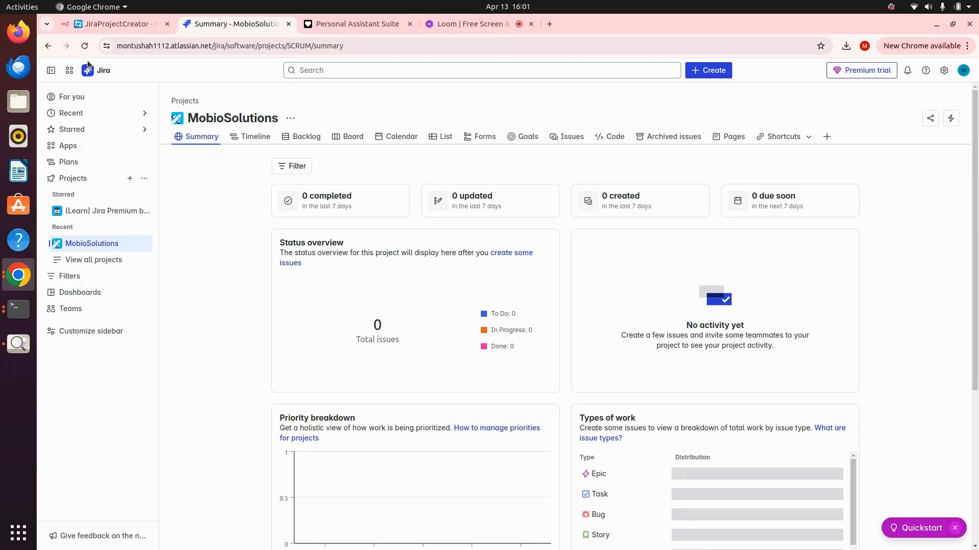